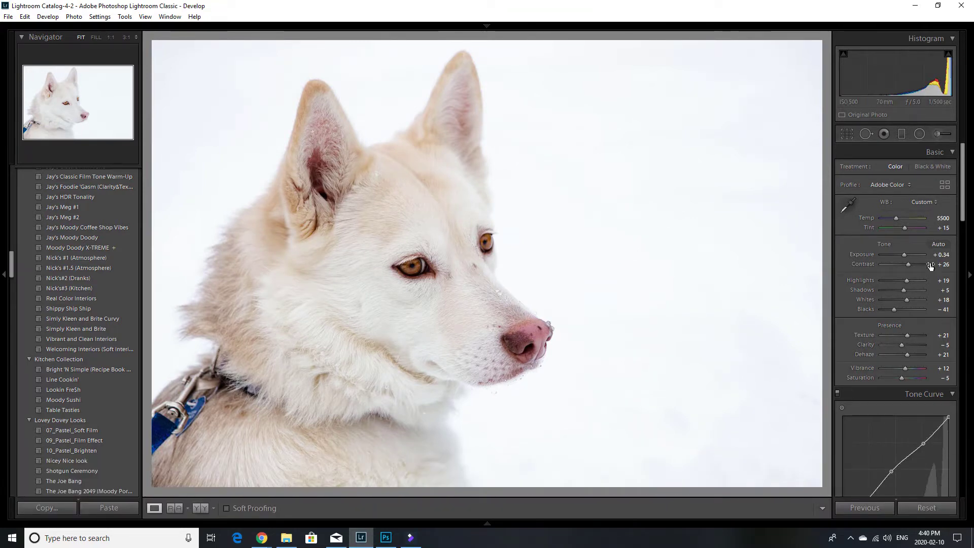
Step: Reset the photo's edits, then sample the dog's forehead for white balance Temp 5450, Tint +15
scroll(939, 303, "down", 5)
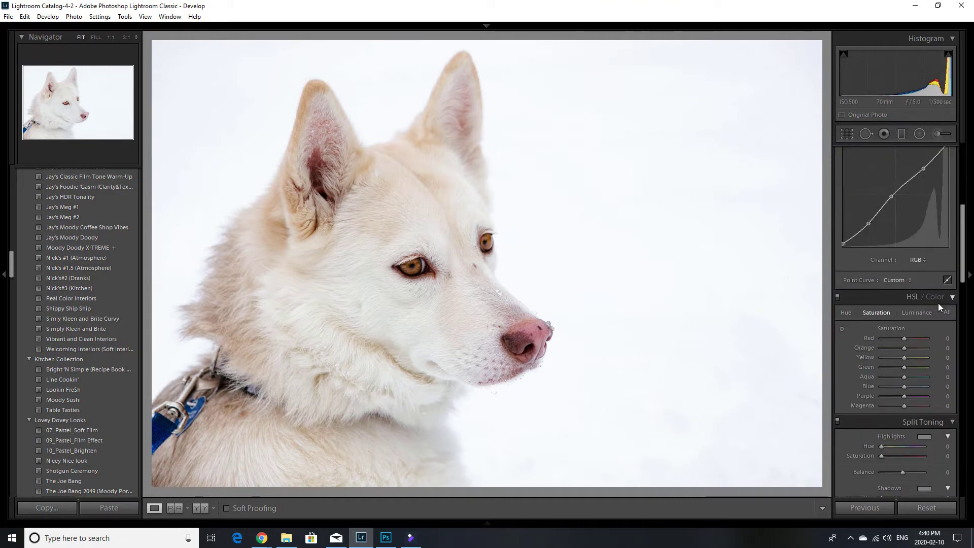
scroll(920, 391, "up", 4)
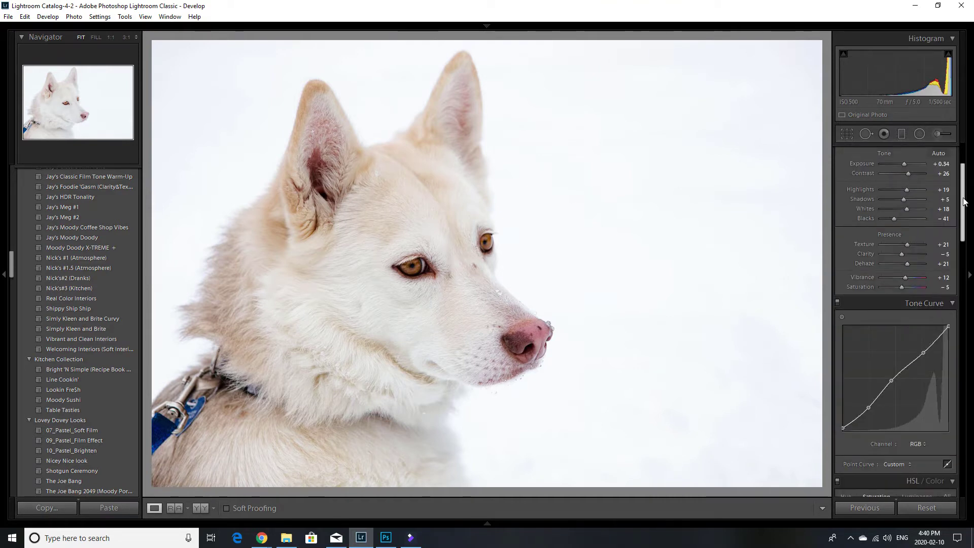
scroll(964, 202, "down", 4)
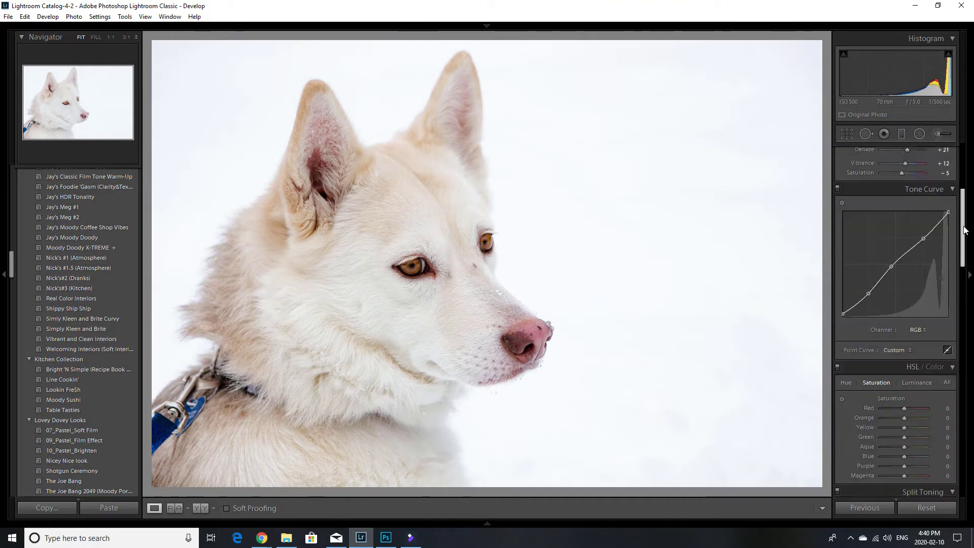
left_click(927, 508)
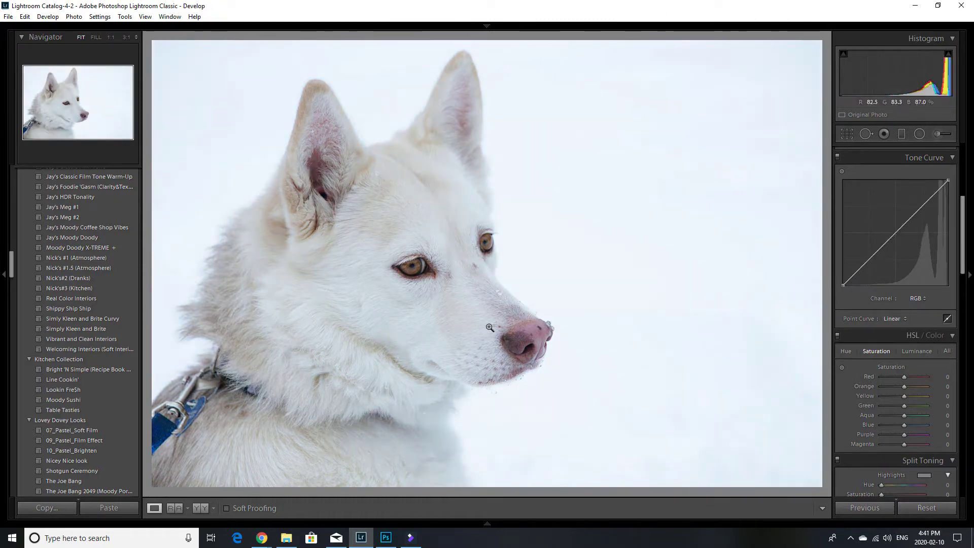
left_click(487, 524)
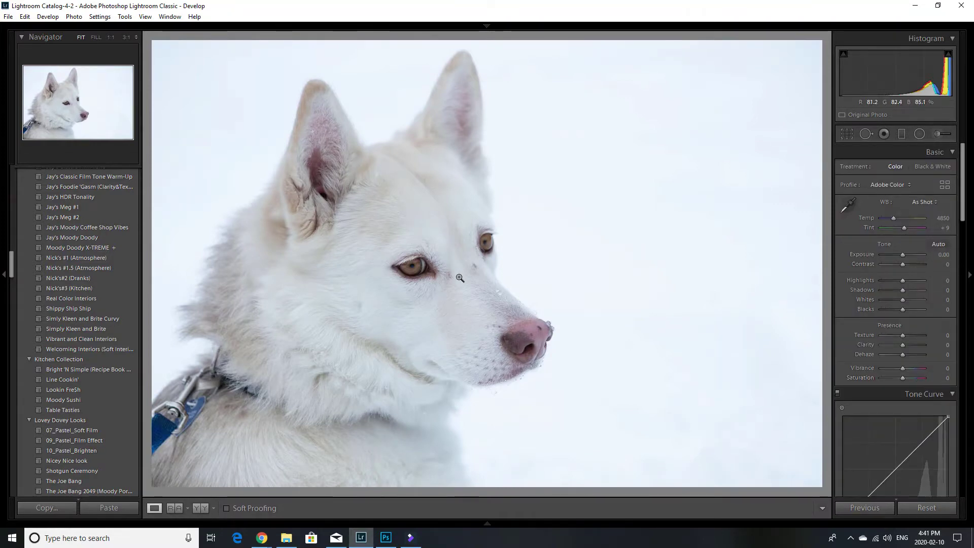
left_click(846, 205)
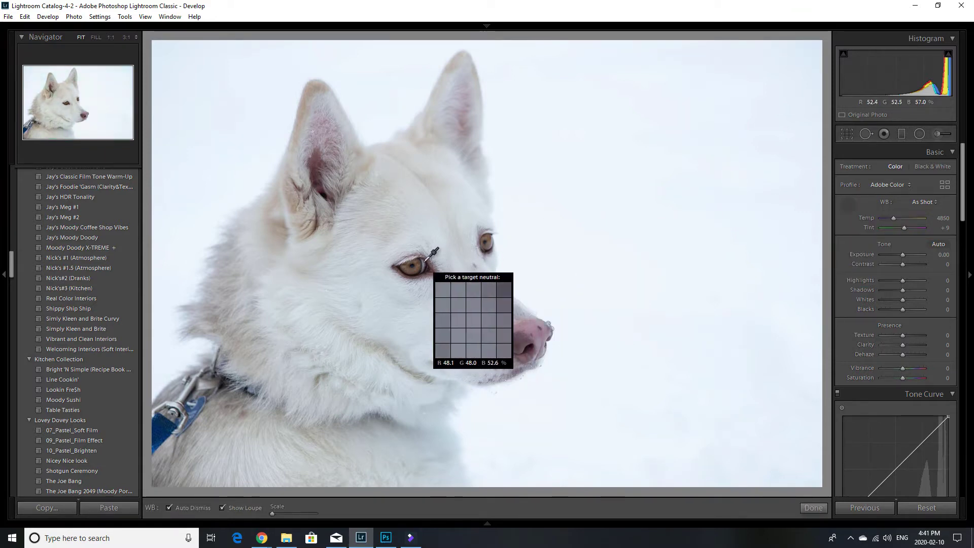
left_click(430, 226)
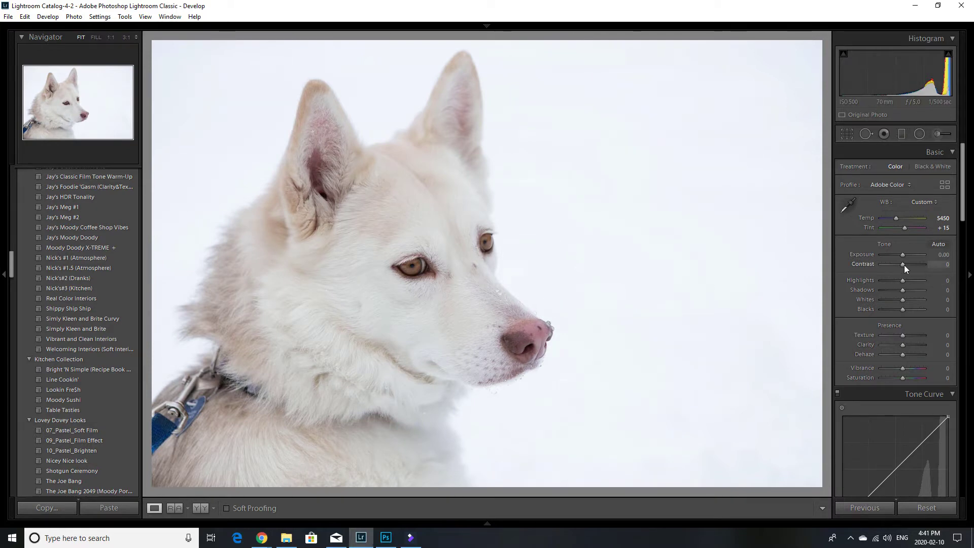
Step: Try Contrast at +20 then return it to 0, and set Whites +44 and Blacks −37
left_click_drag(904, 265, 906, 264)
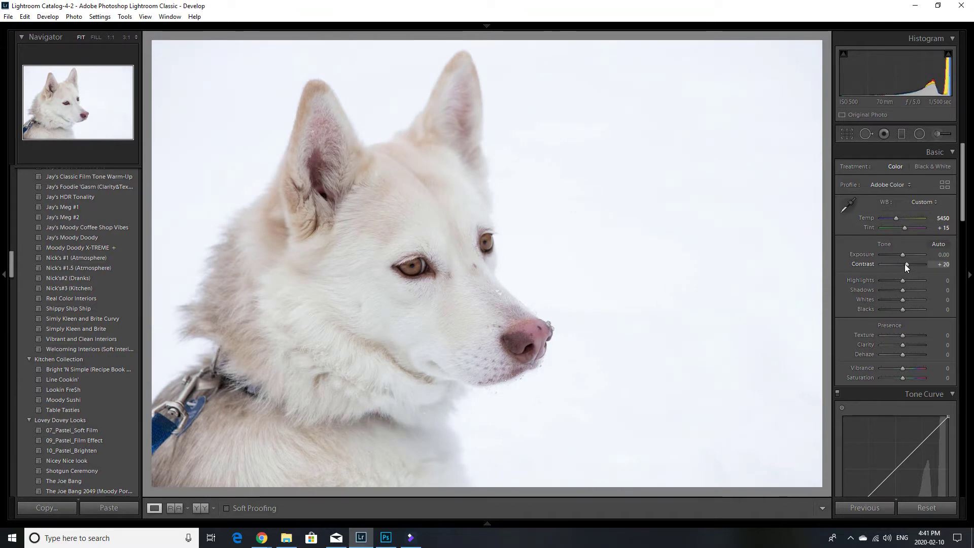
double_click(910, 264)
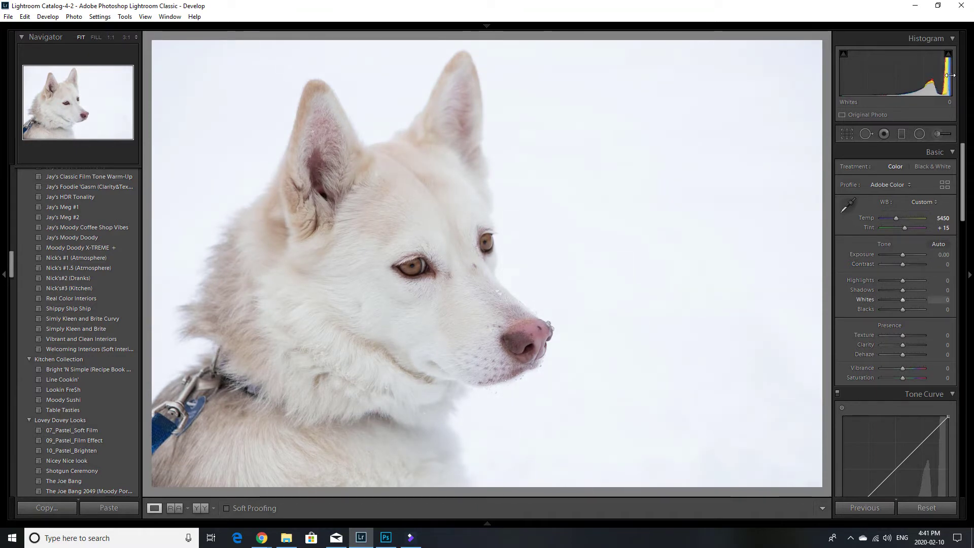
left_click_drag(948, 77, 964, 78)
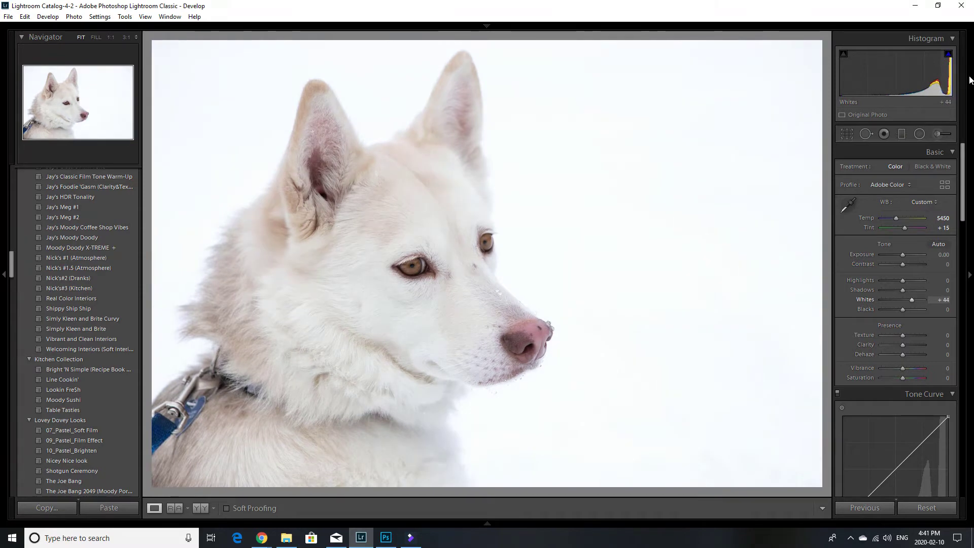
left_click_drag(842, 77, 827, 81)
Step: Fine-tune Highlights to +12 and Exposure to +0.08
left_click_drag(893, 76, 898, 75)
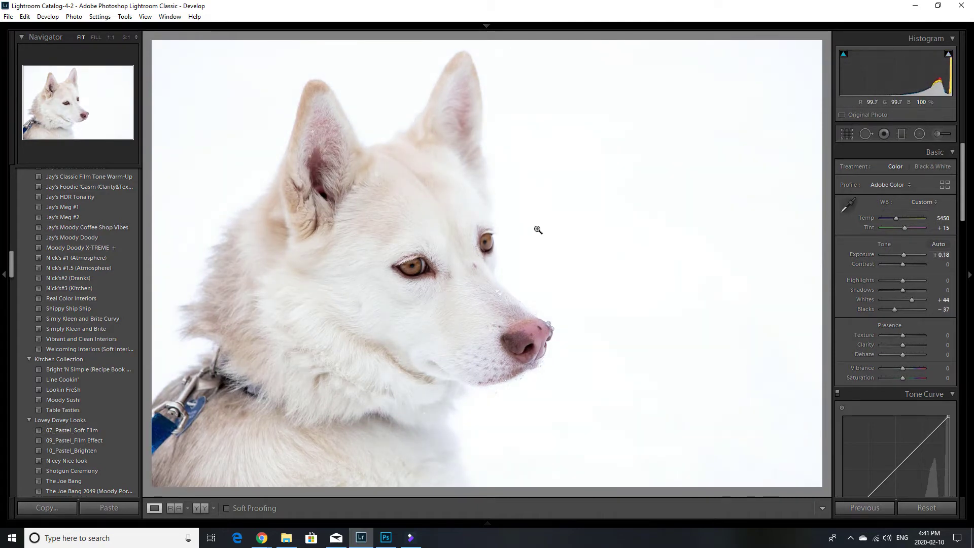
left_click_drag(938, 81, 936, 79)
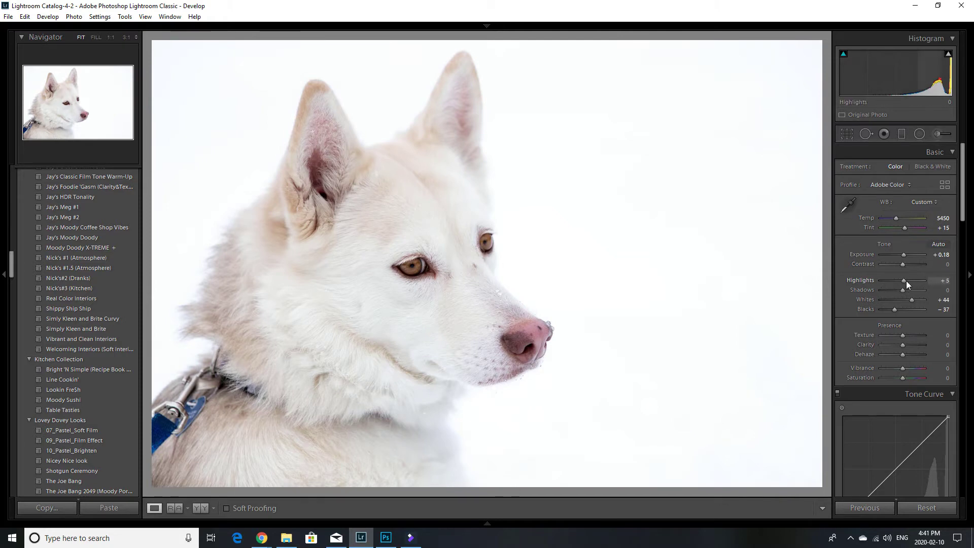
left_click_drag(905, 280, 906, 280)
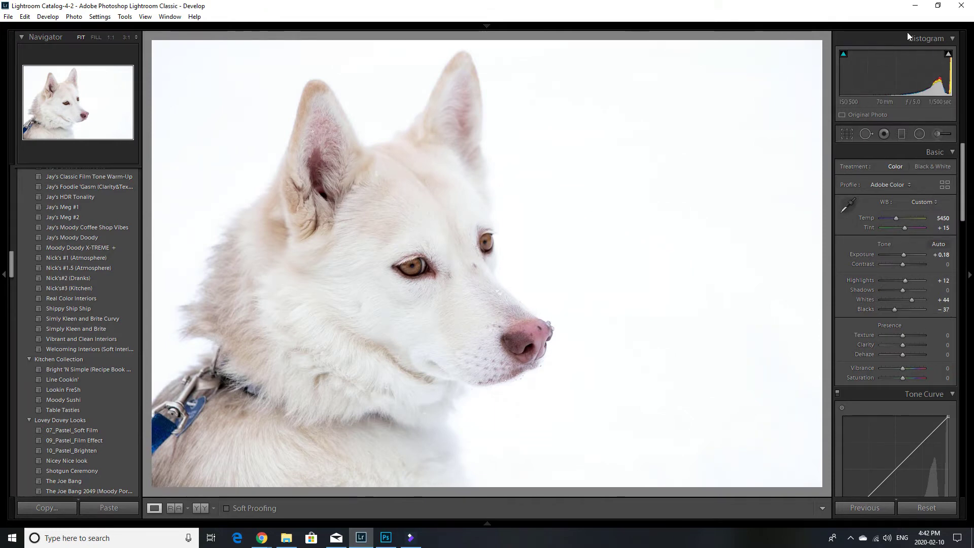
left_click_drag(909, 77, 906, 77)
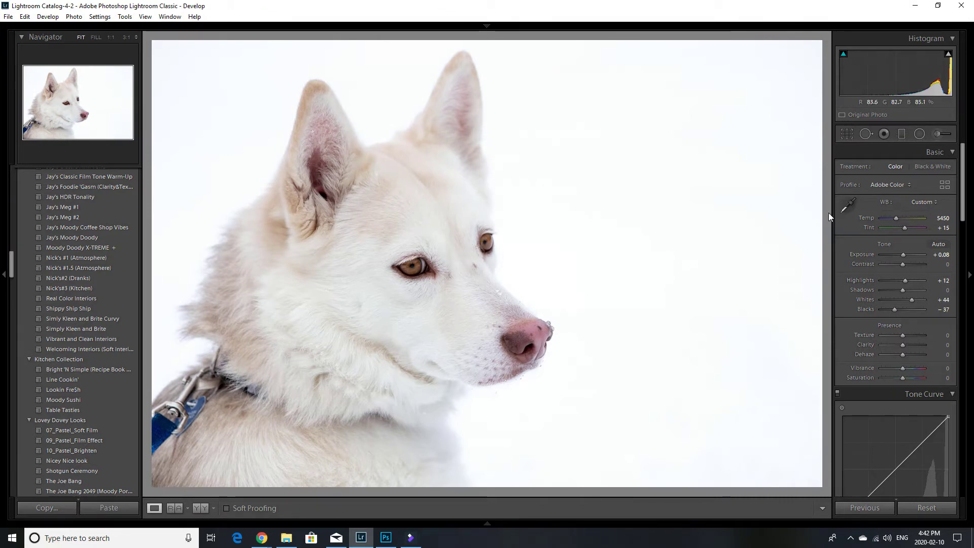
Step: Add Texture +24, Clarity +10 and Dehaze +12 for crisper fur detail
left_click_drag(902, 336, 905, 336)
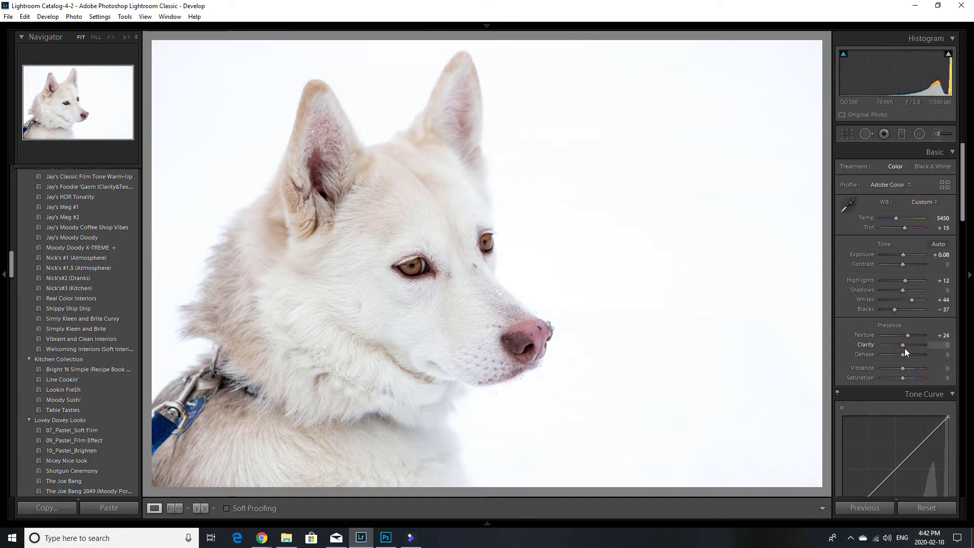
left_click_drag(901, 349, 903, 348)
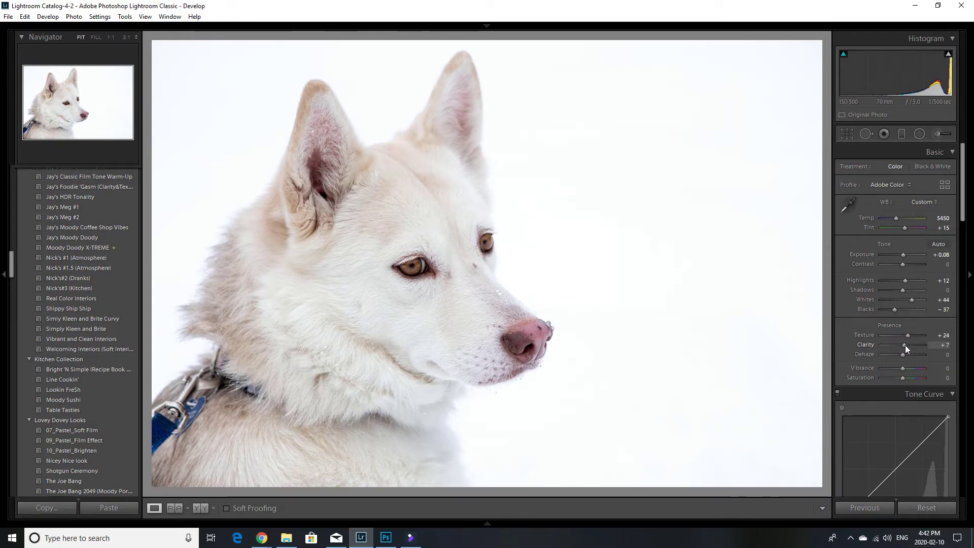
left_click_drag(905, 345, 903, 348)
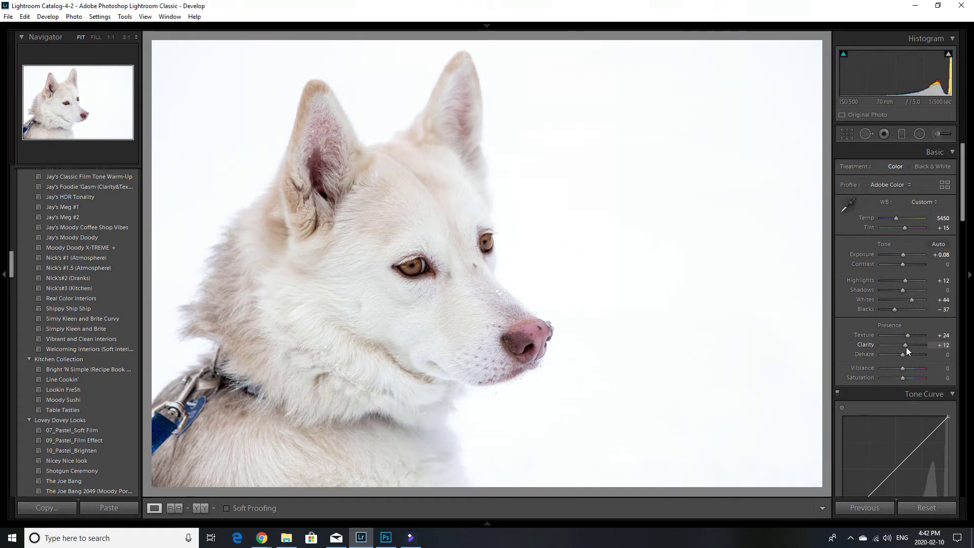
left_click_drag(906, 347, 907, 355)
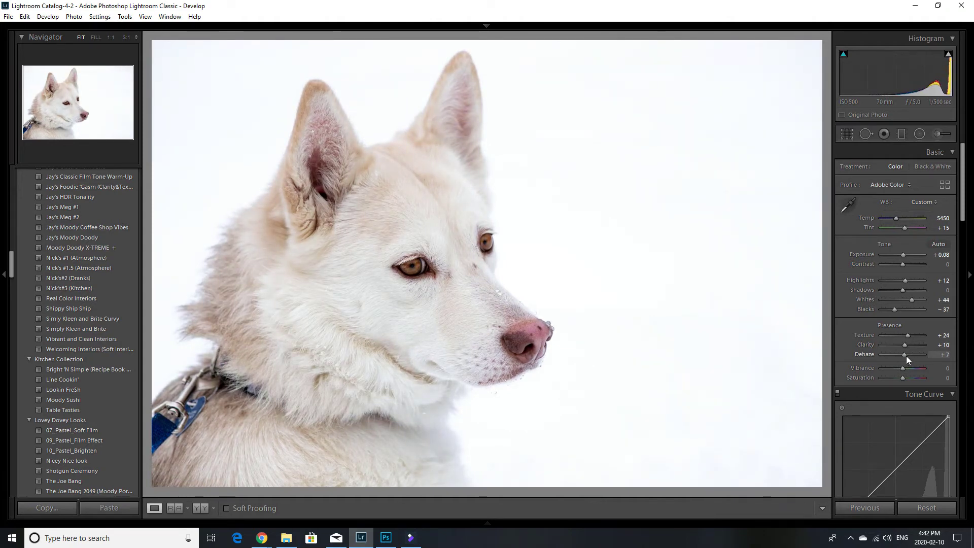
left_click_drag(906, 356, 907, 355)
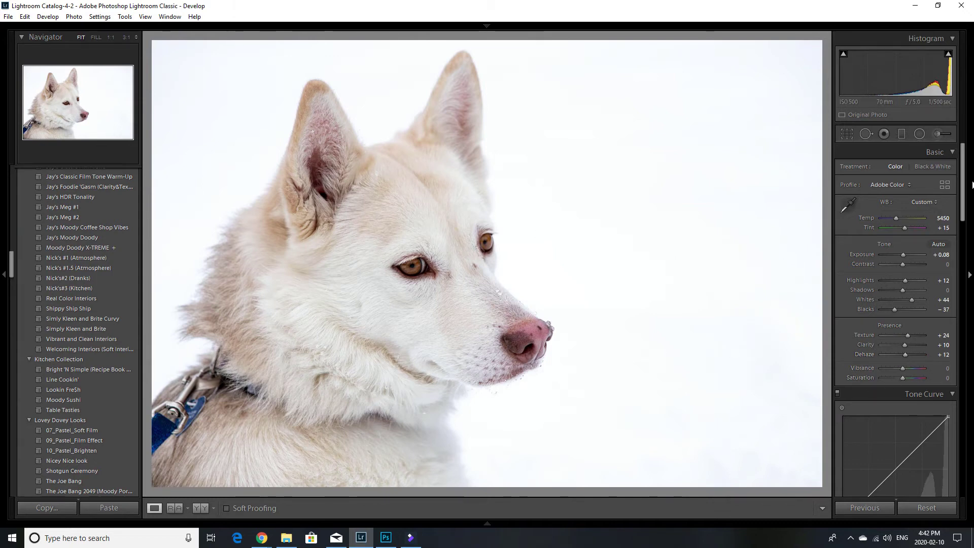
Step: Raise Exposure to +0.20 to brighten the white fur and snow
mouse_move(850, 64)
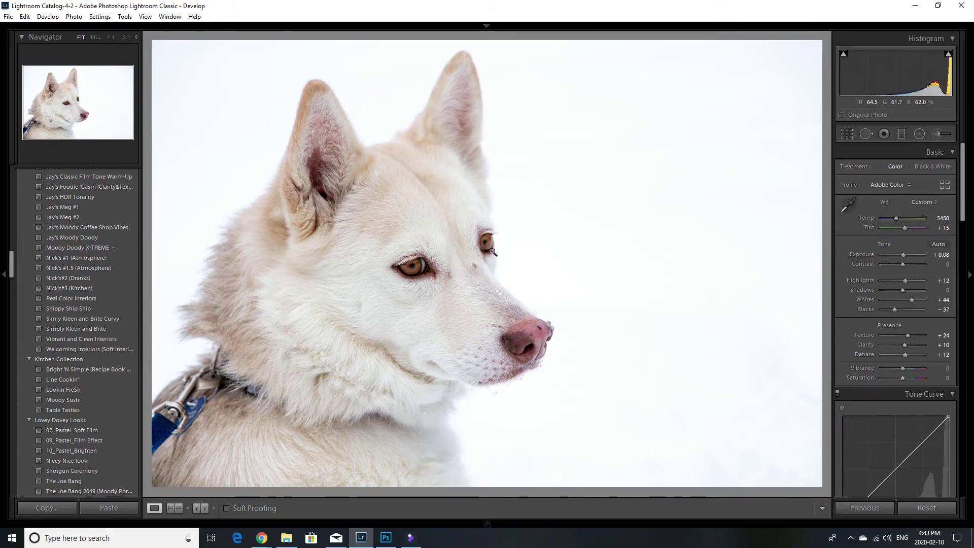
left_click_drag(897, 71, 901, 71)
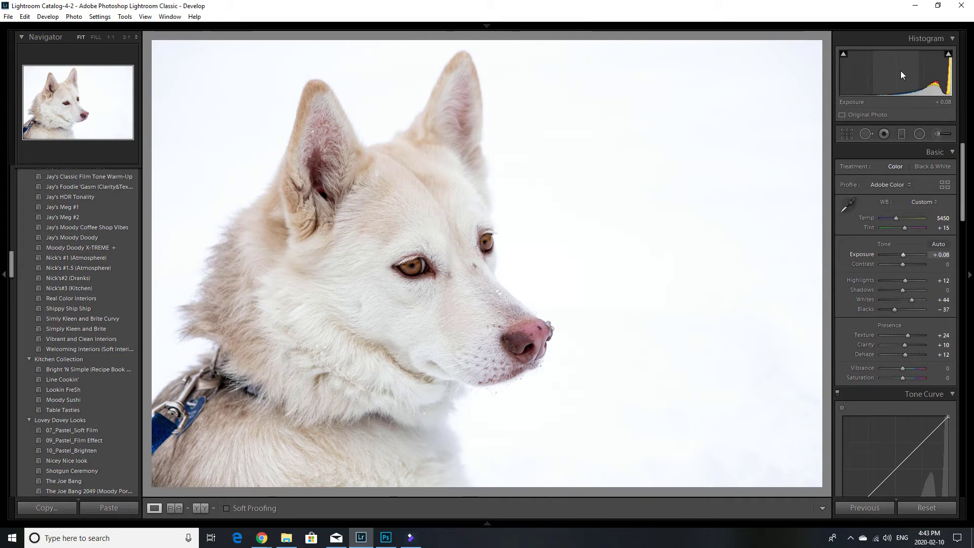
left_click_drag(901, 74, 904, 74)
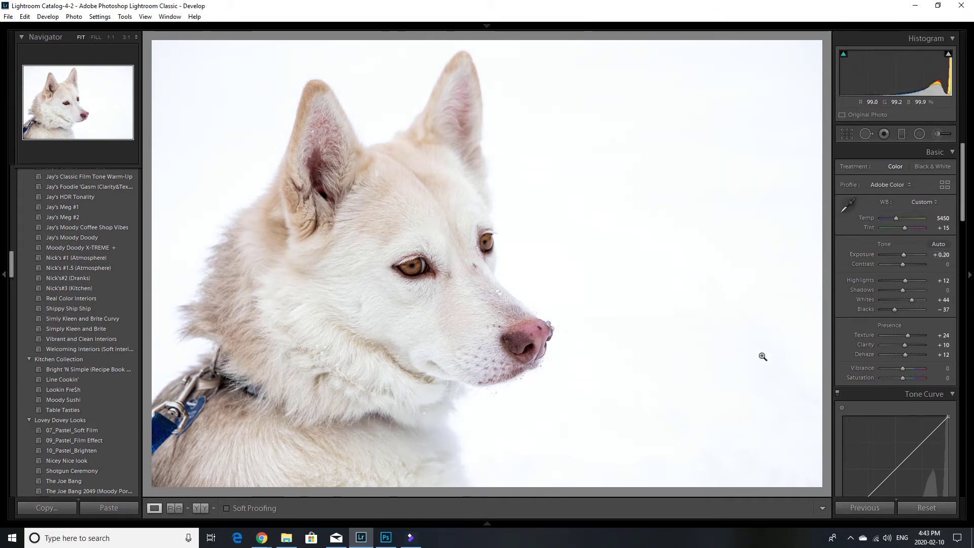
mouse_move(480, 530)
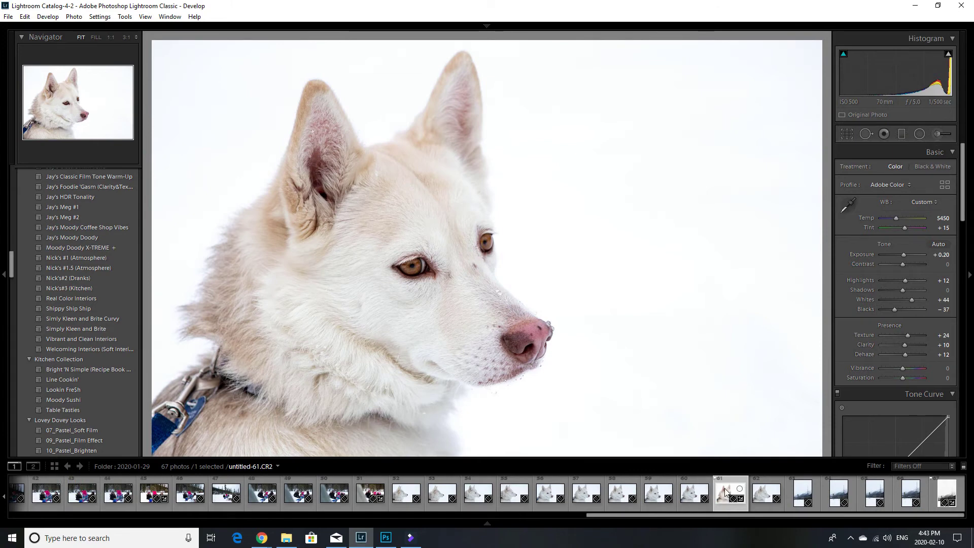
left_click(48, 17)
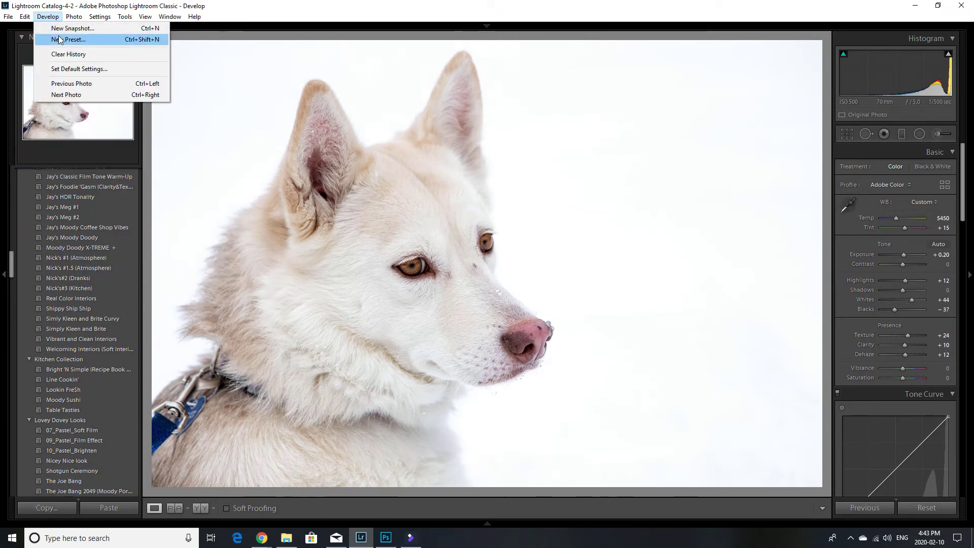
Step: Create a develop preset named 'Puppy Love (Outdoors Clear and Brite)' in the personal preset group
left_click(92, 41)
left_click(809, 224)
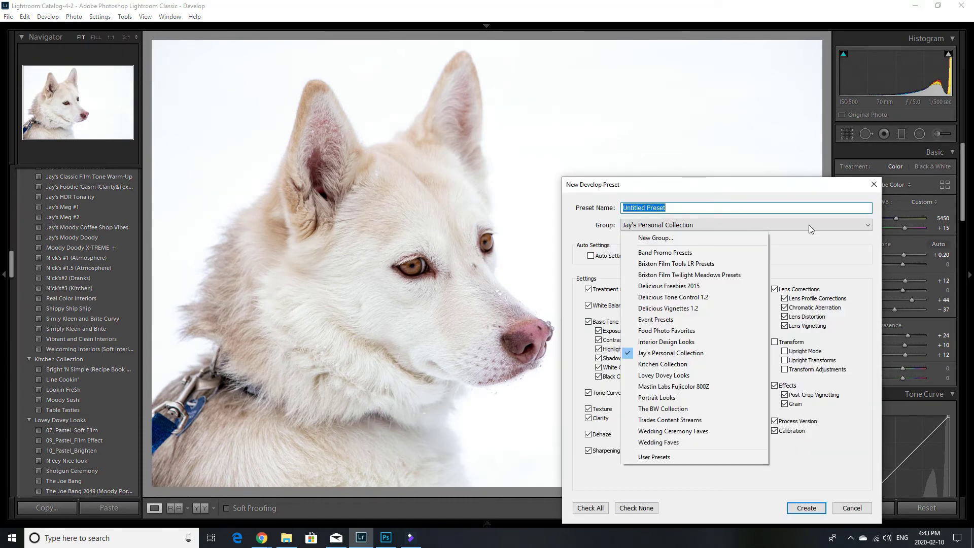
left_click(700, 207)
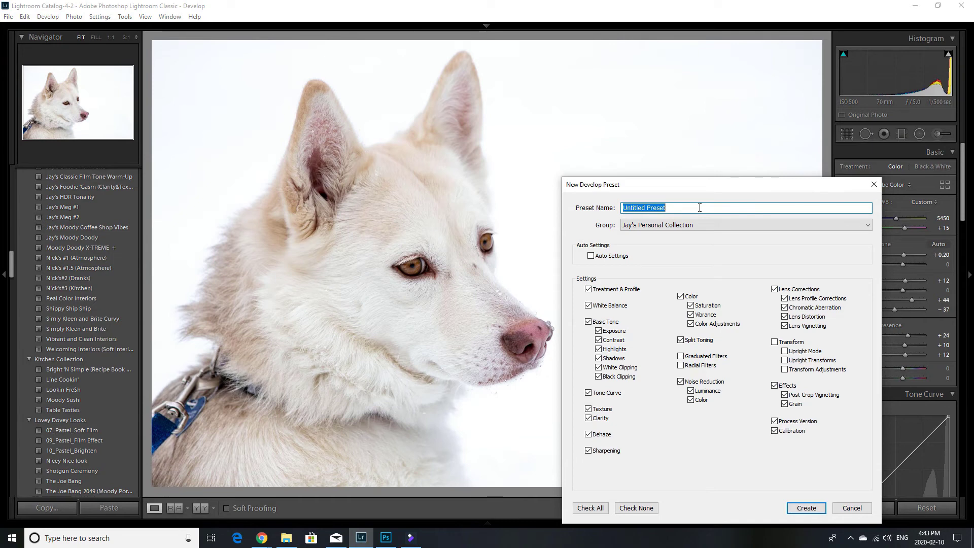
key("BackSpace")
type("Pu")
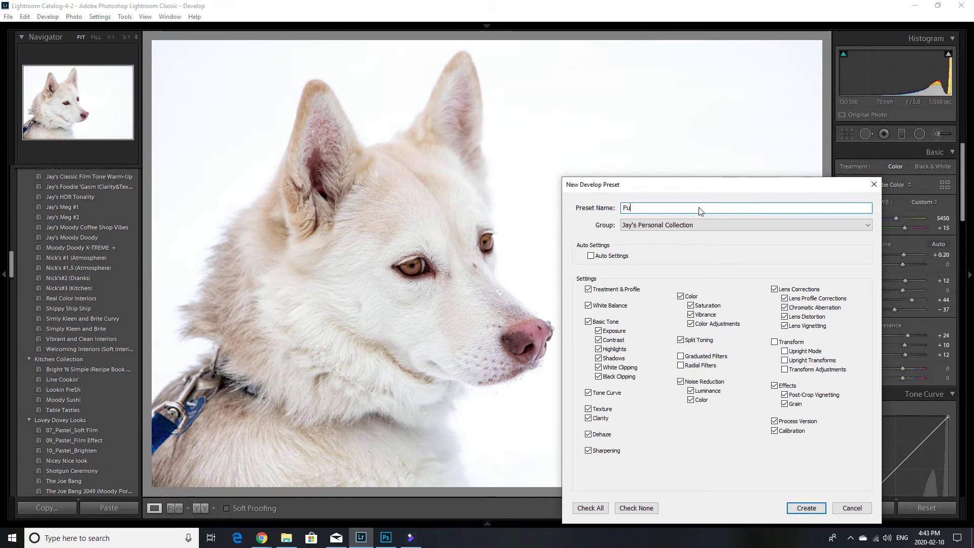
type("ppy Love")
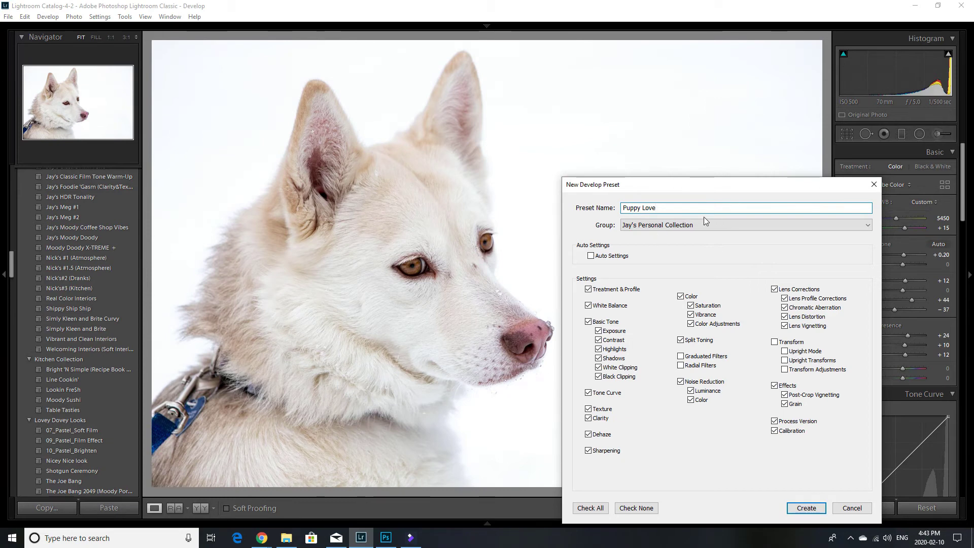
type(" (Outdoors Cle")
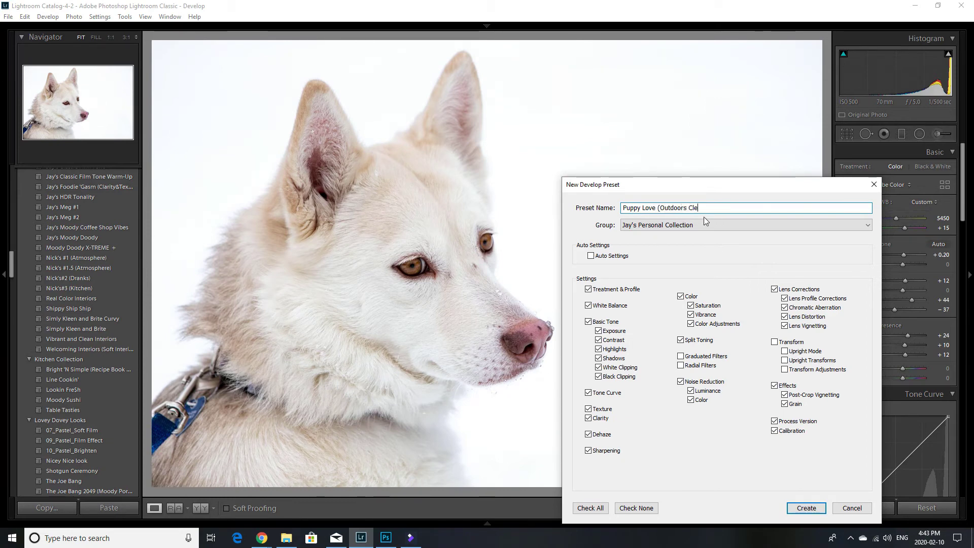
type("ar and Br")
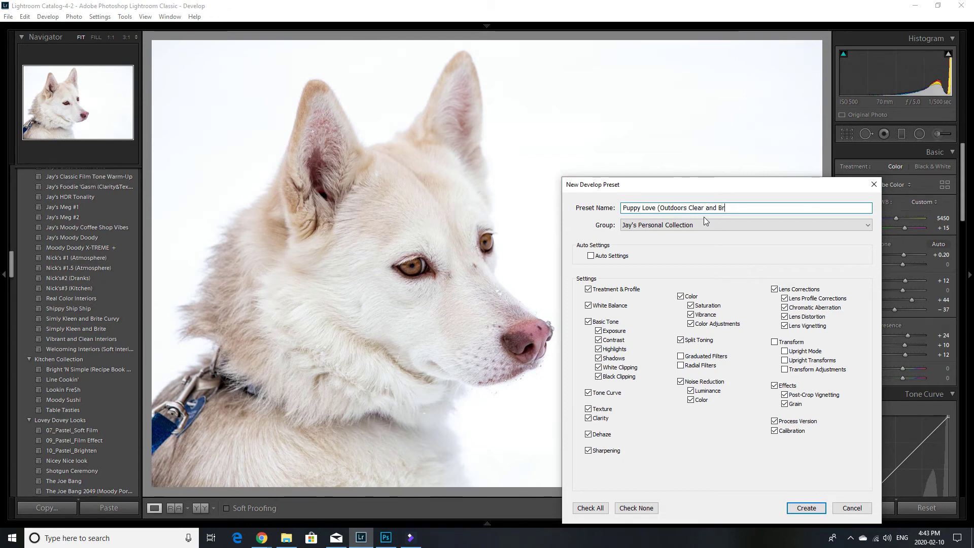
type("ite)")
left_click(764, 227)
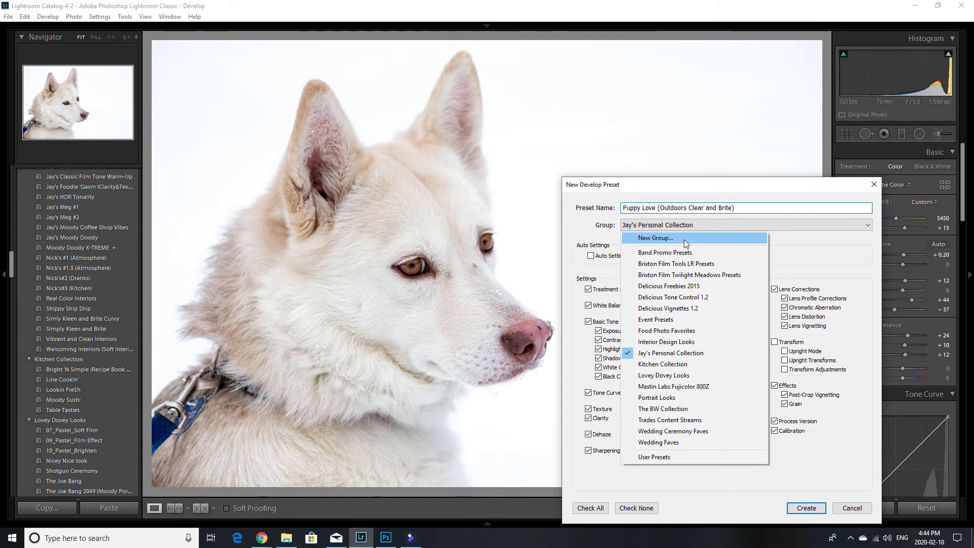
key("Escape")
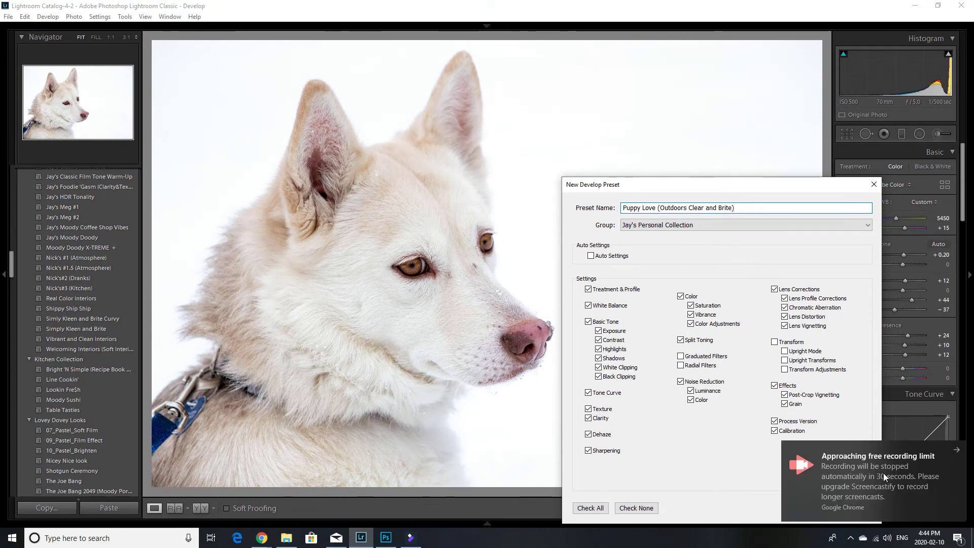
left_click(957, 451)
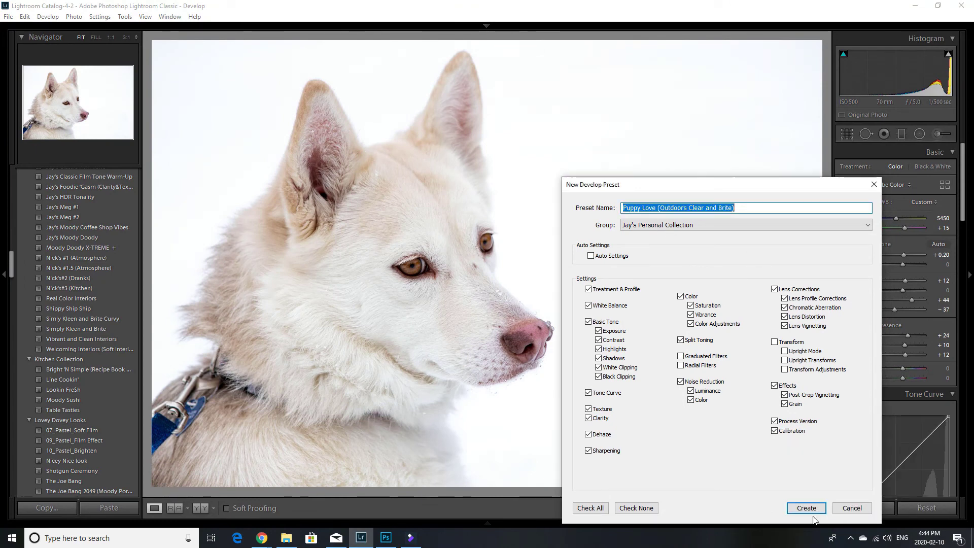
left_click(806, 508)
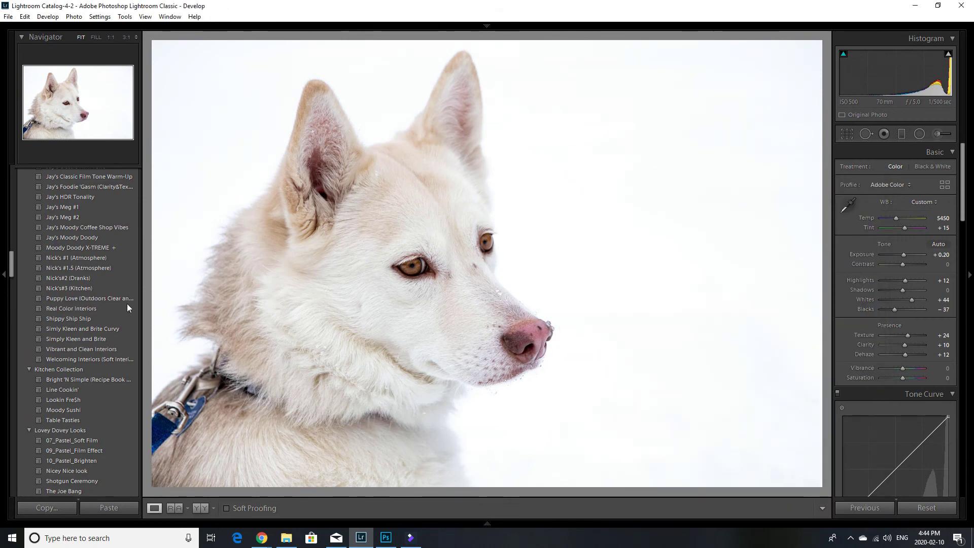
Step: Apply the new Puppy Love preset, then reset the photo to As Shot (Temp 4850, Tint +9)
scroll(94, 284, "up", 5)
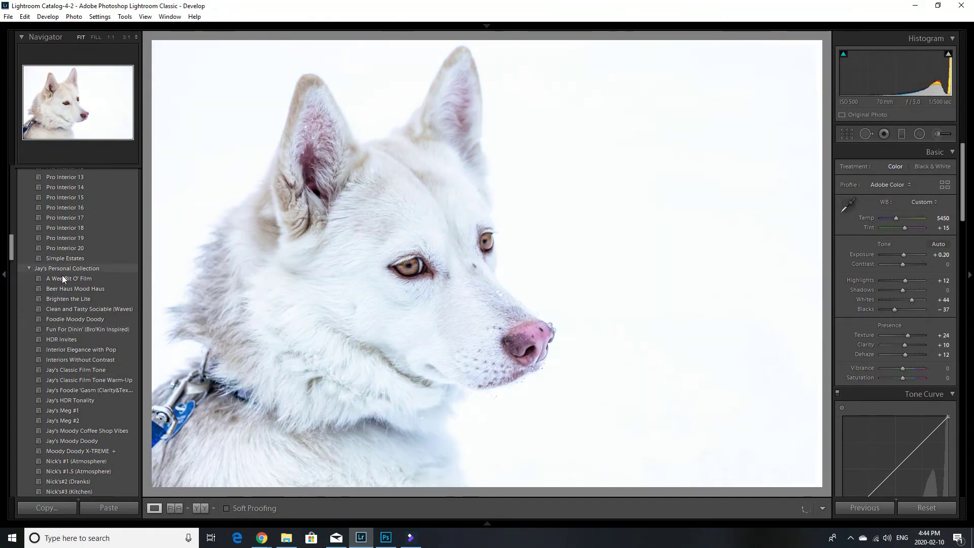
scroll(102, 383, "down", 3)
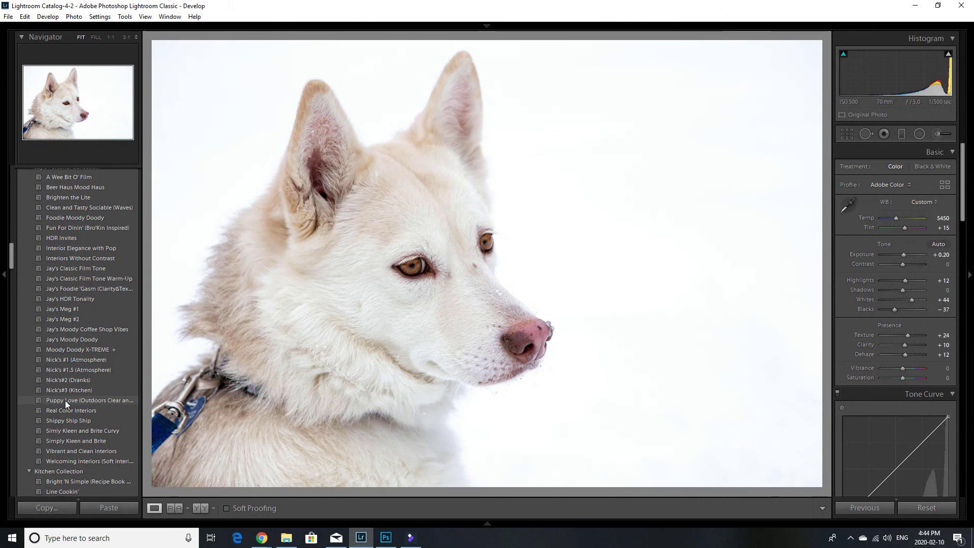
left_click(65, 401)
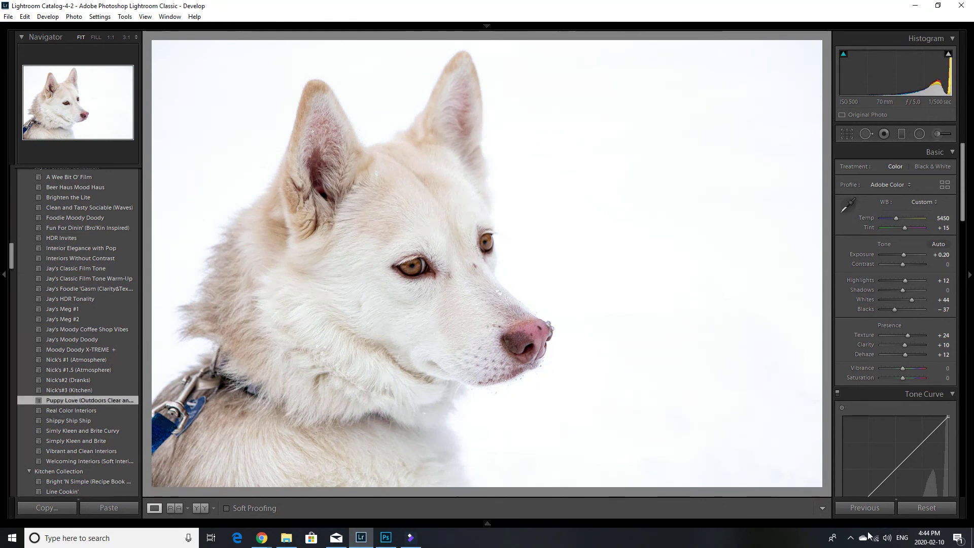
left_click(938, 507)
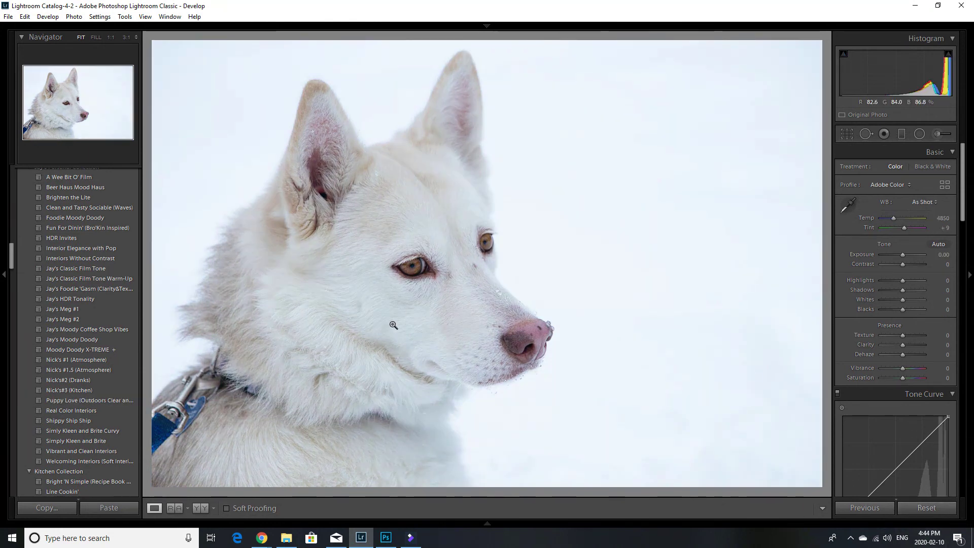